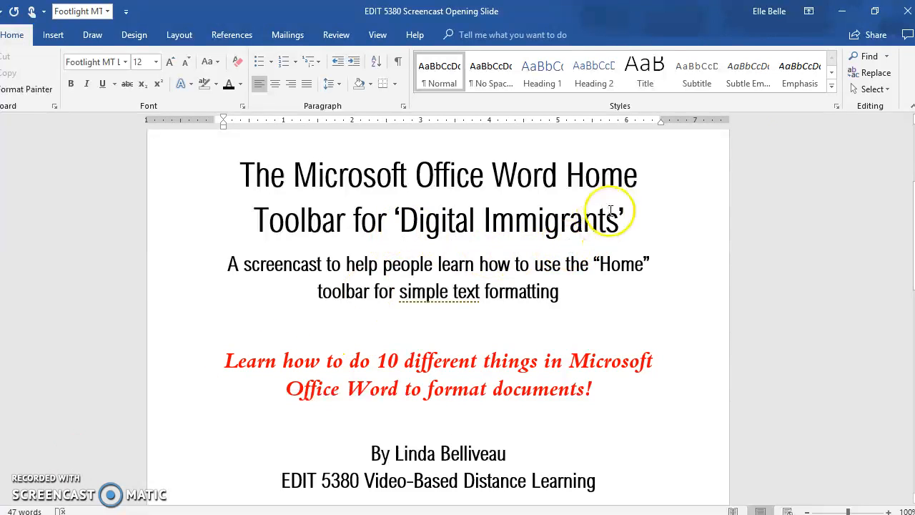
Set the font to Times New Roman for new text on the blank page below the title page.
drag(914, 206, 914, 336)
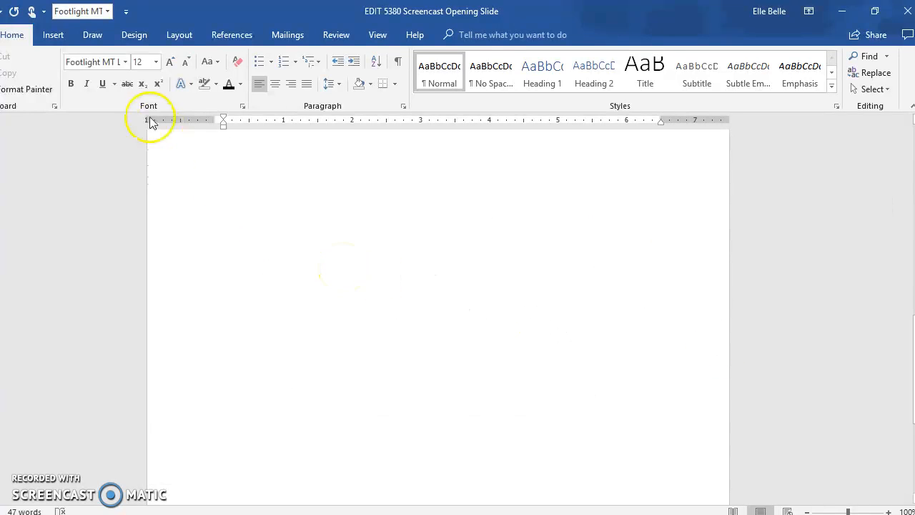
click(126, 63)
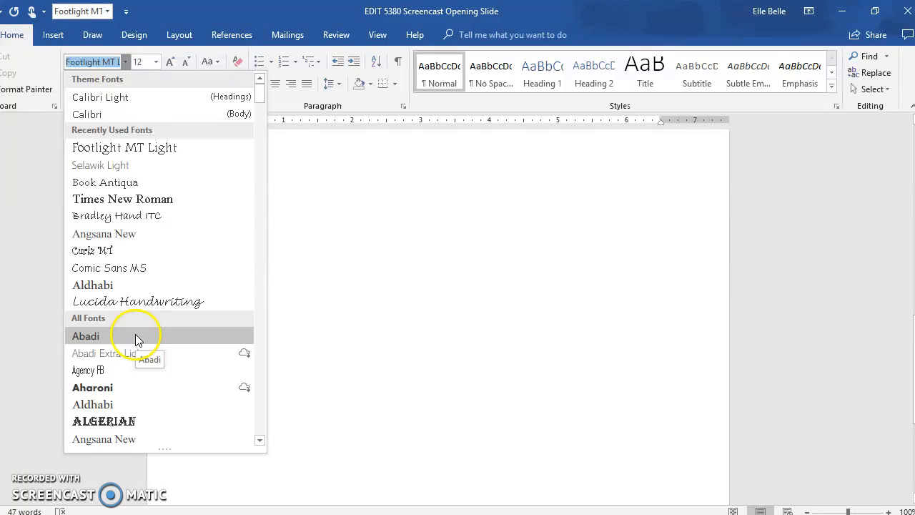
right_click(260, 439)
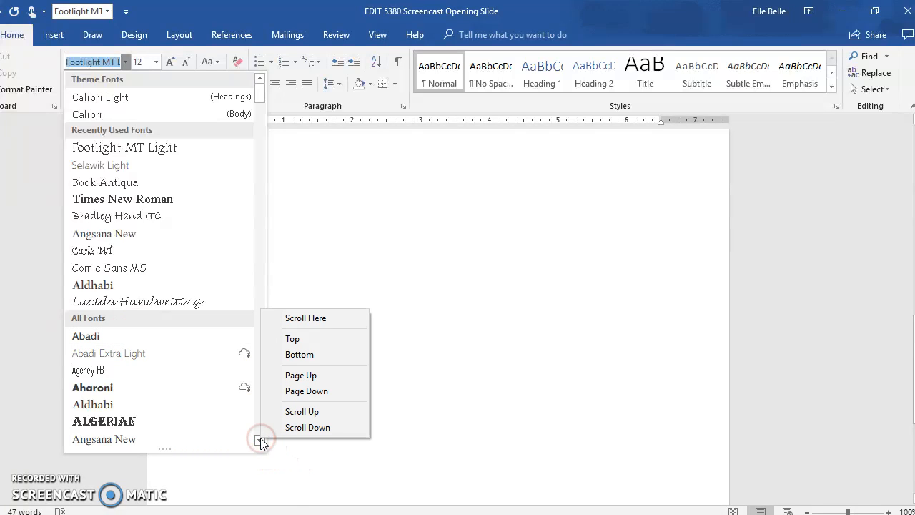
click(260, 438)
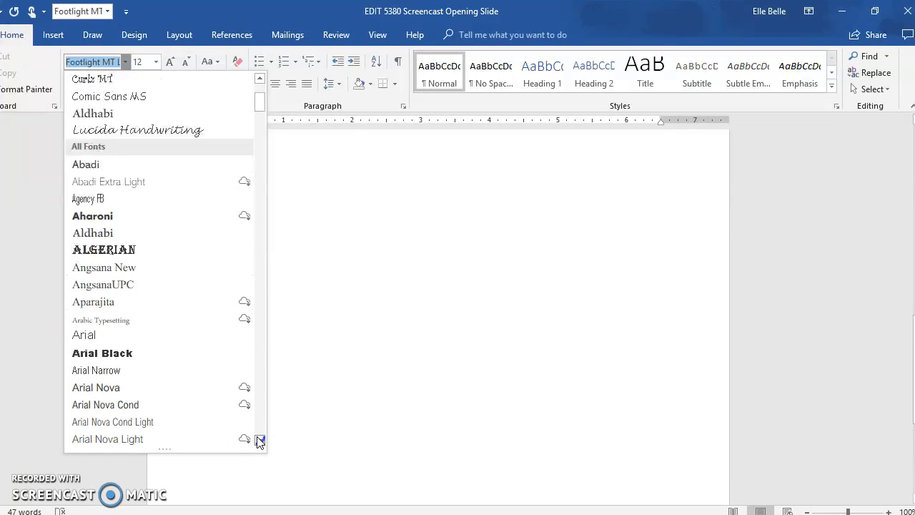
click(259, 439)
click(260, 439)
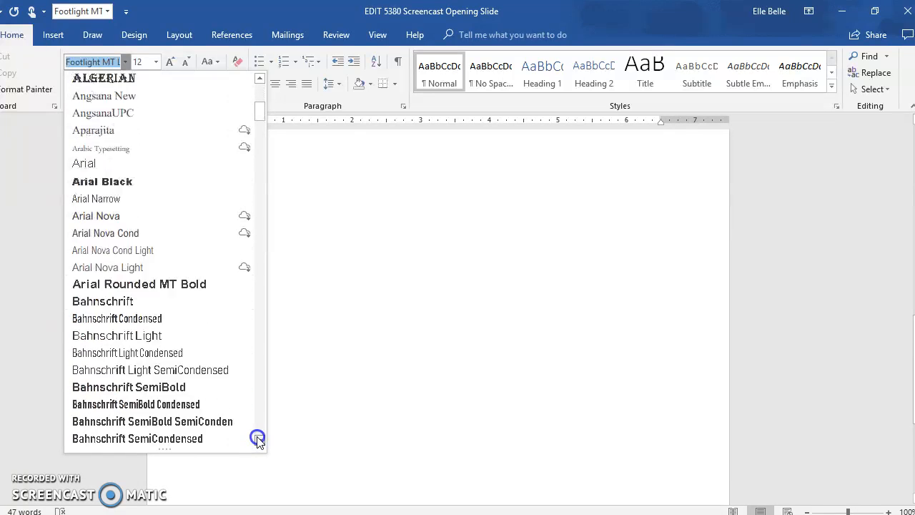
click(260, 439)
click(260, 439)
click(260, 439)
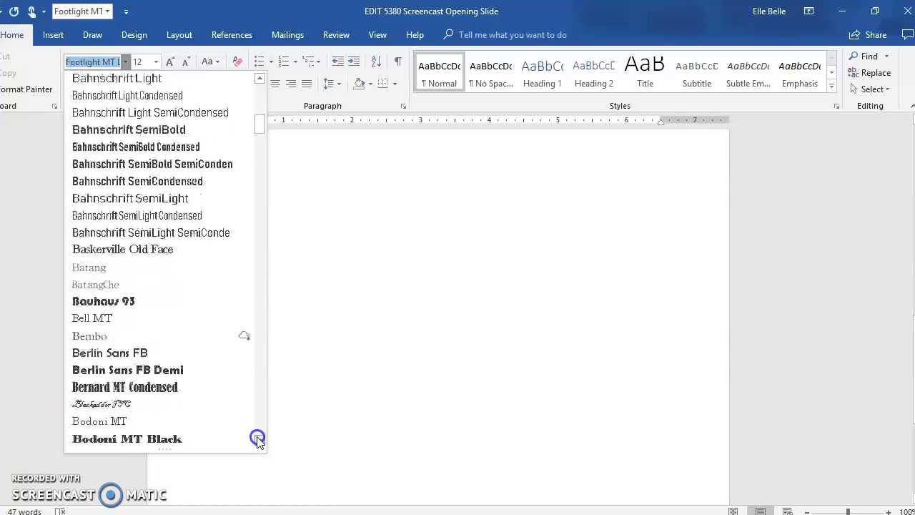
click(260, 439)
click(259, 439)
click(259, 439)
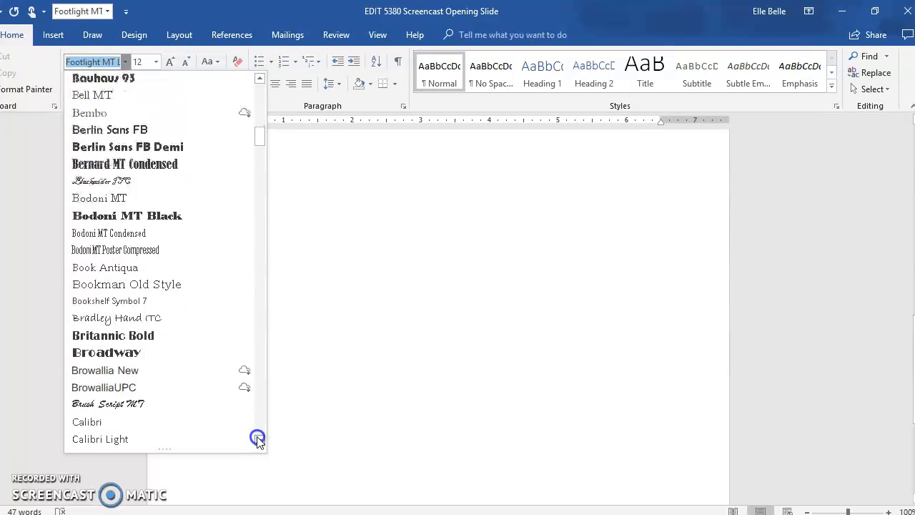
click(260, 439)
click(259, 439)
click(260, 439)
click(260, 439)
click(260, 439)
click(259, 439)
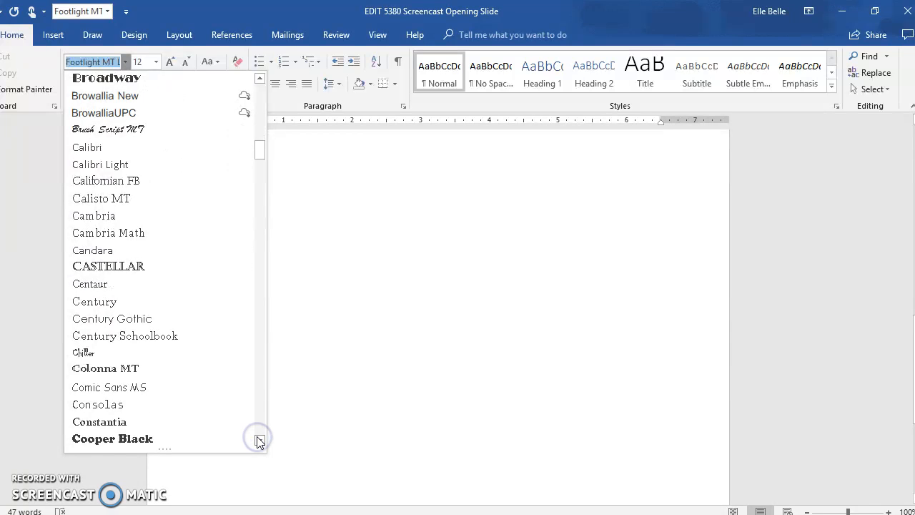
click(259, 439)
click(259, 438)
click(260, 439)
click(259, 438)
click(260, 439)
click(260, 438)
click(259, 438)
click(258, 439)
click(258, 439)
click(258, 439)
click(258, 438)
click(258, 439)
click(258, 439)
click(258, 439)
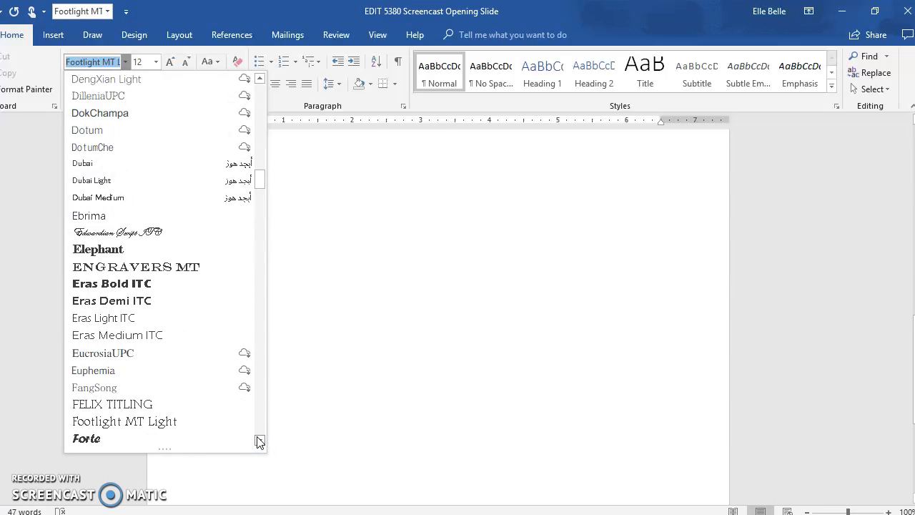
click(259, 439)
click(260, 438)
click(259, 439)
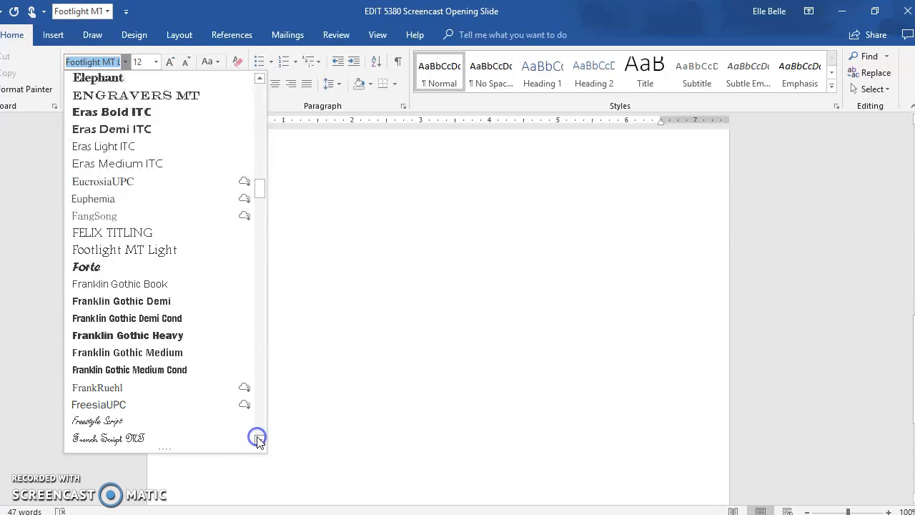
click(260, 439)
click(259, 438)
click(259, 439)
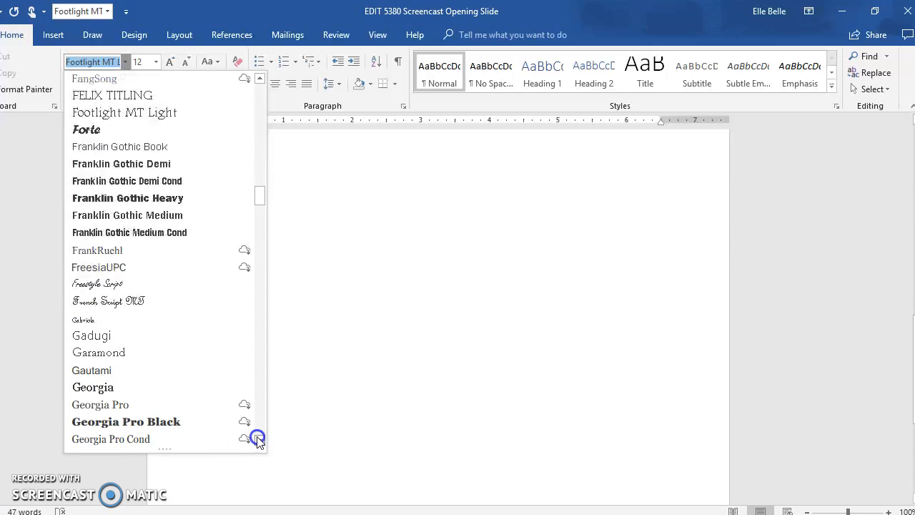
click(260, 439)
click(260, 439)
click(259, 439)
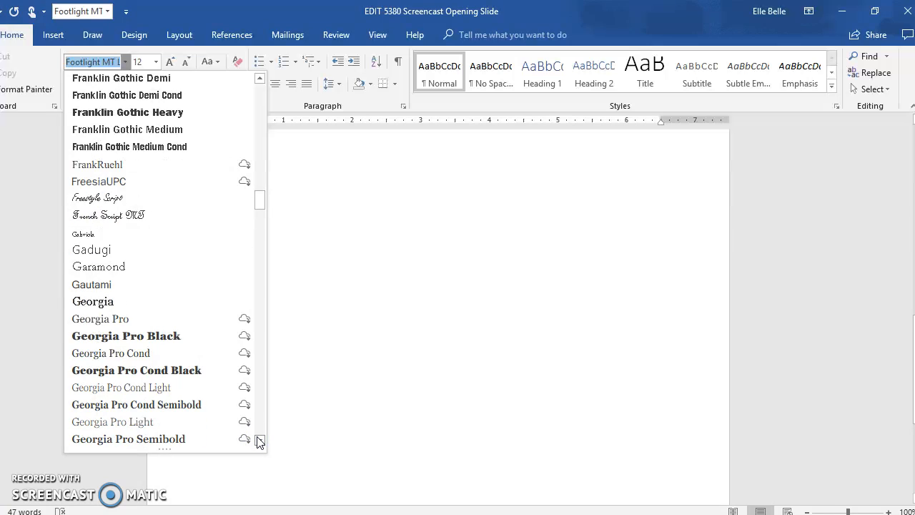
click(260, 439)
click(260, 439)
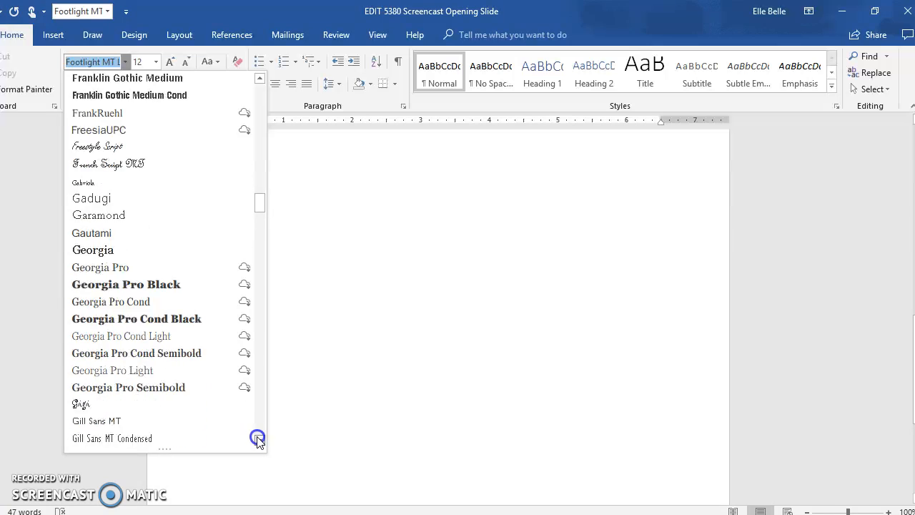
click(259, 438)
click(259, 439)
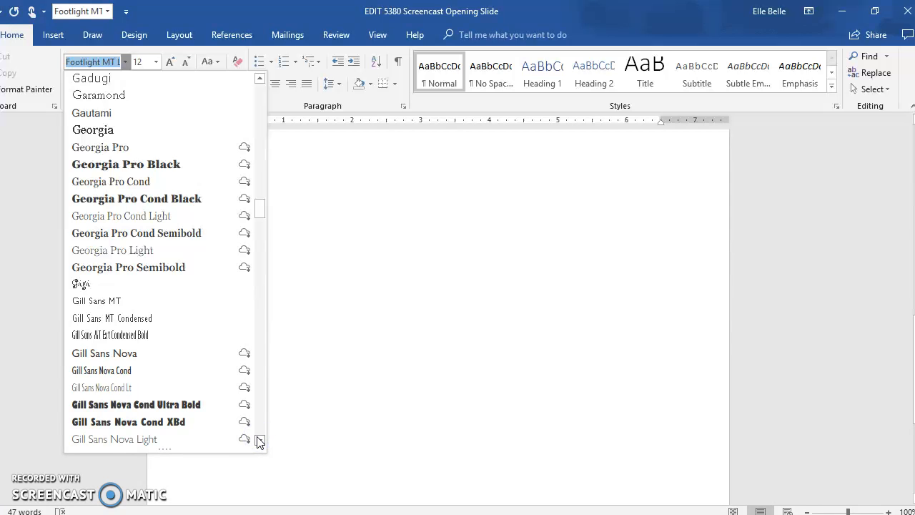
click(260, 439)
click(259, 439)
click(260, 439)
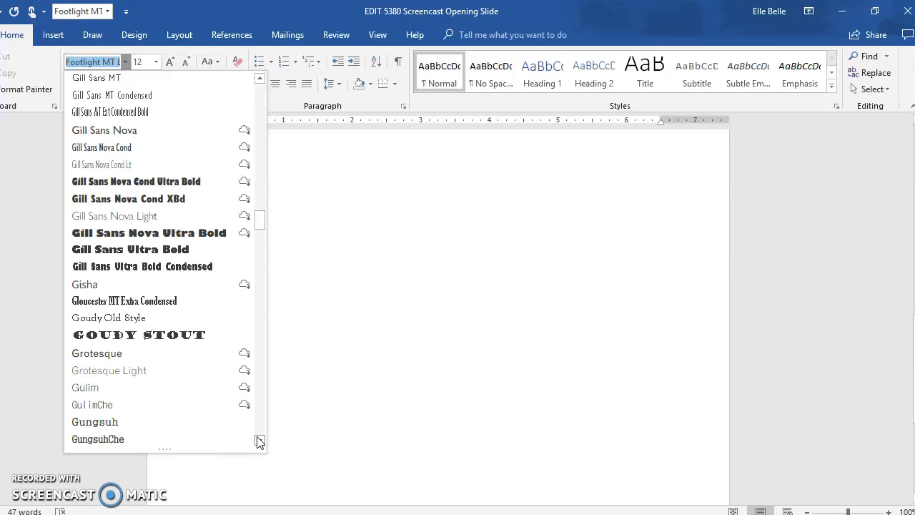
click(259, 439)
click(259, 439)
click(260, 439)
click(259, 439)
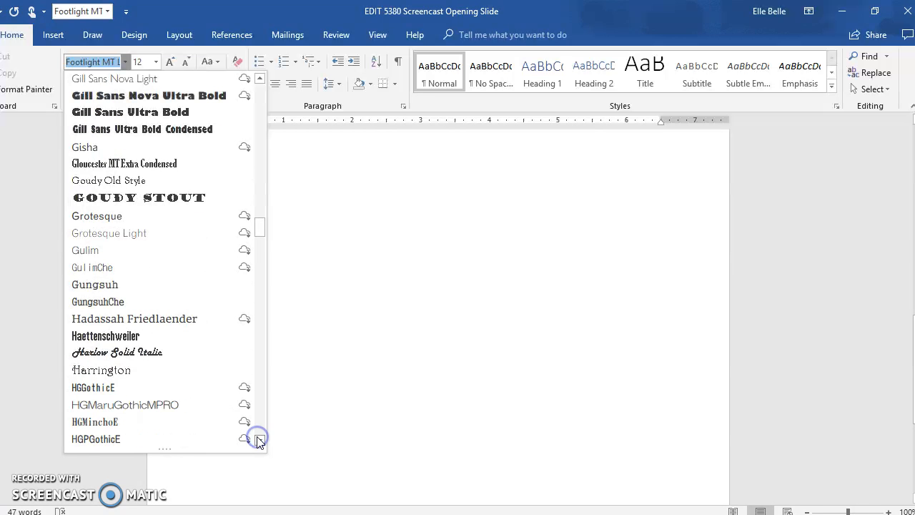
drag(259, 227, 262, 386)
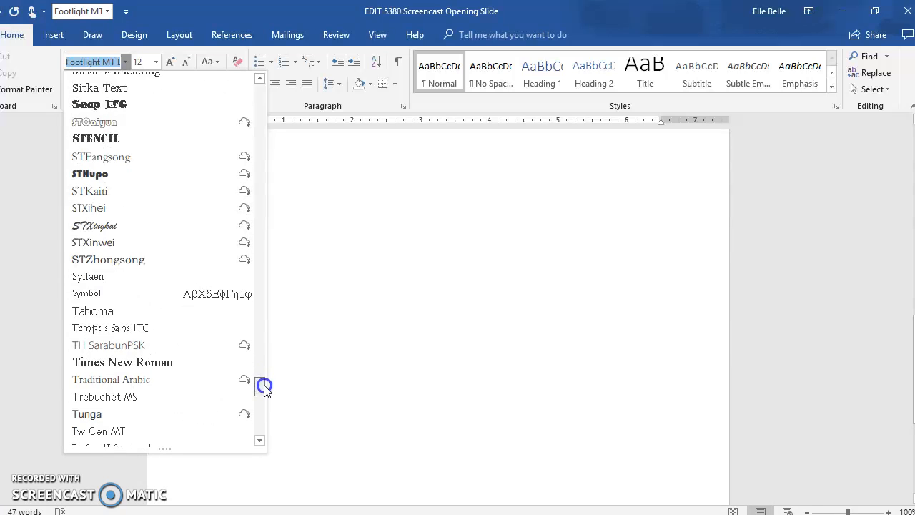
click(184, 363)
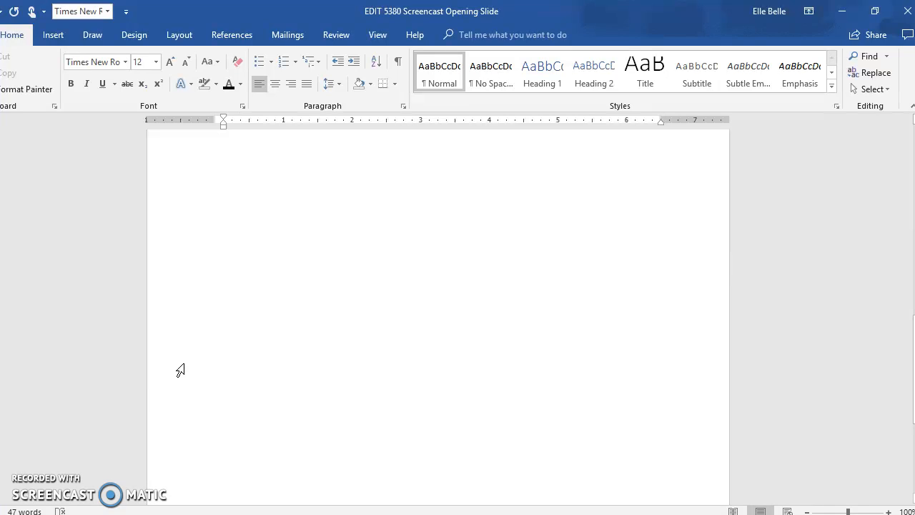
Enter the sentence "Texas Tech University rocks!!!" on the blank page and set its font size to 48.
text(Texas Tech Univers)
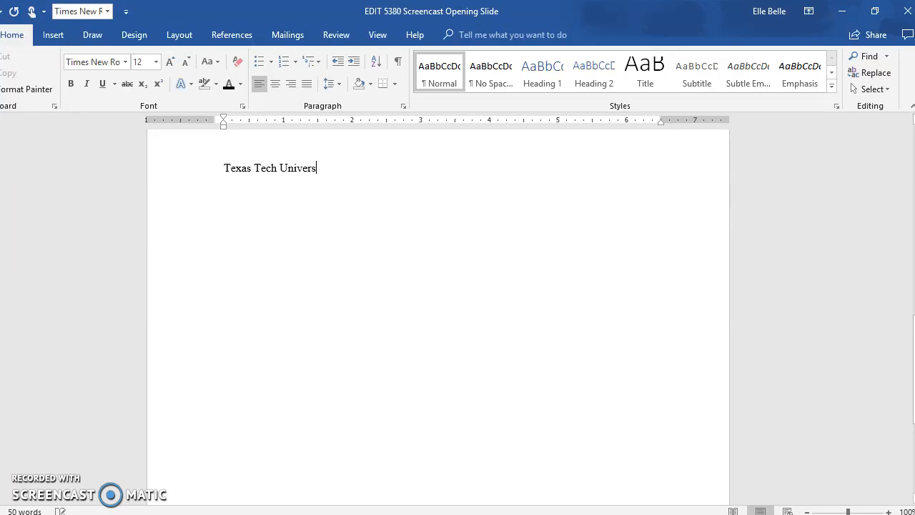
text(ity rocks!!!)
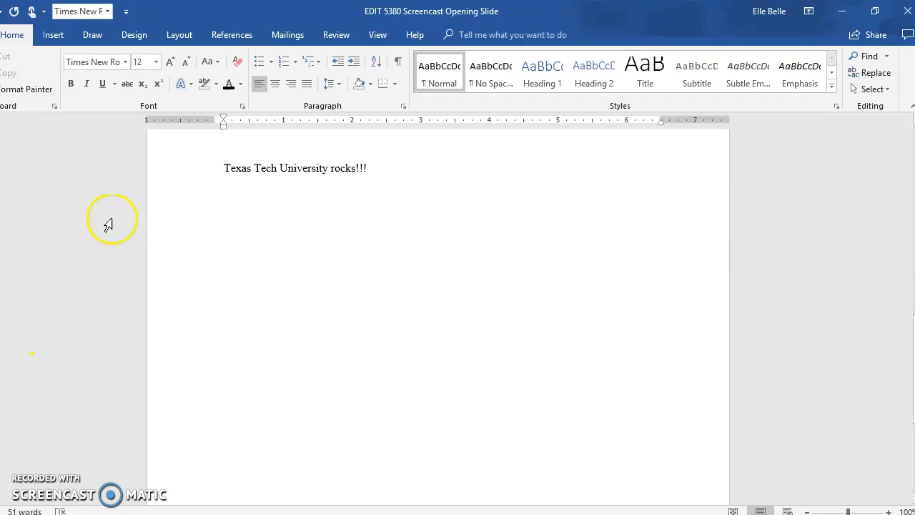
drag(224, 168, 386, 178)
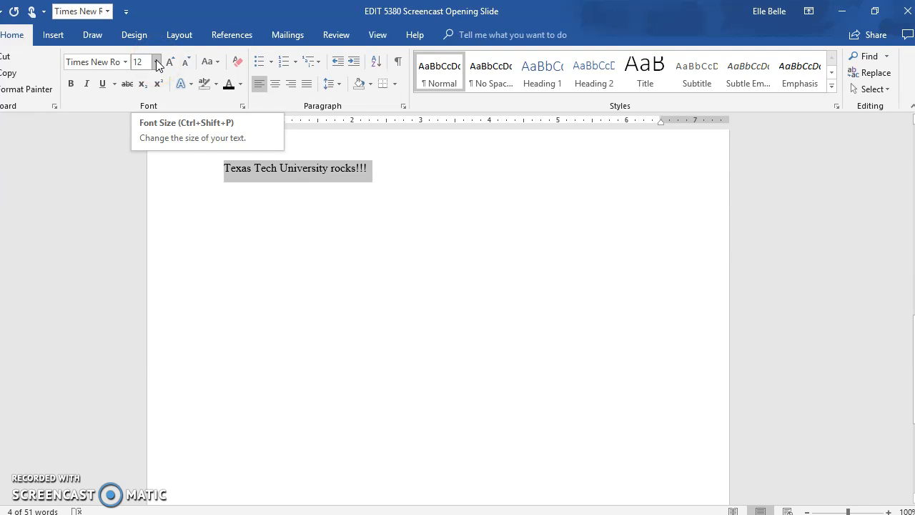
click(157, 63)
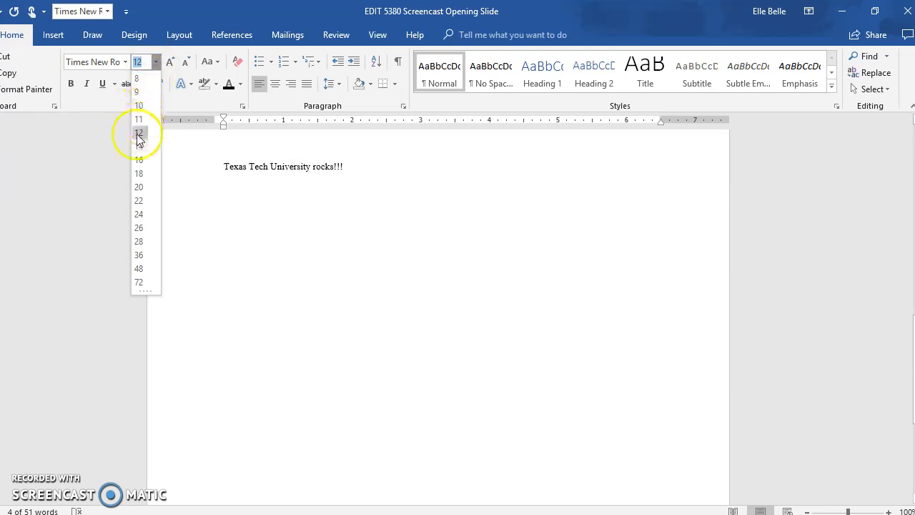
click(139, 269)
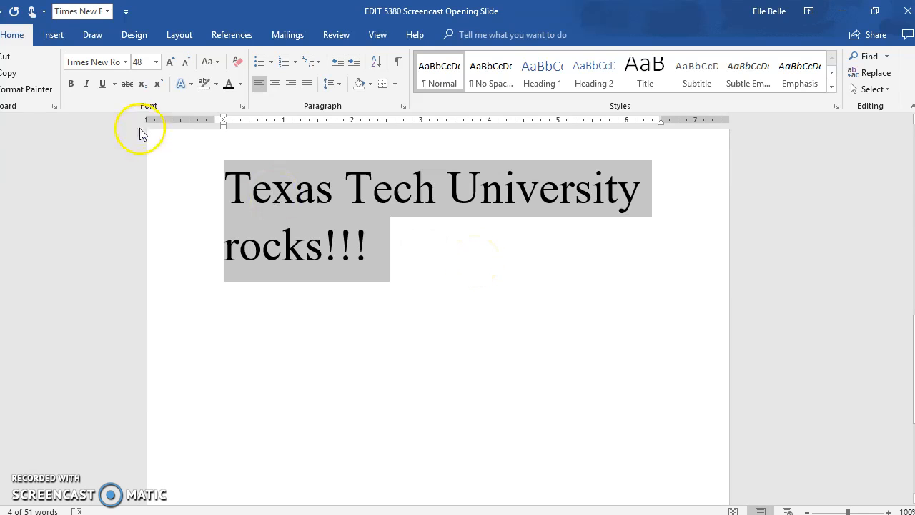
Apply bold, italic and underline formatting to the sentence "Texas Tech University rocks!!!".
click(71, 85)
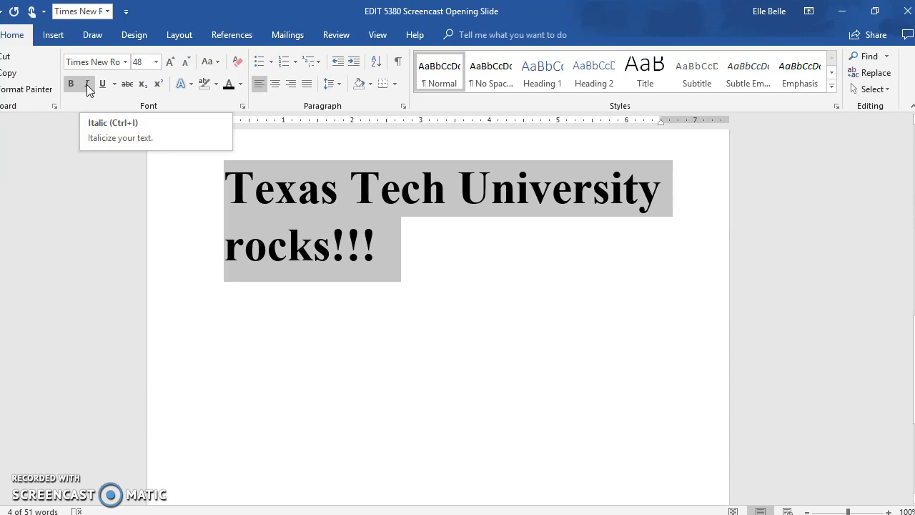
click(87, 85)
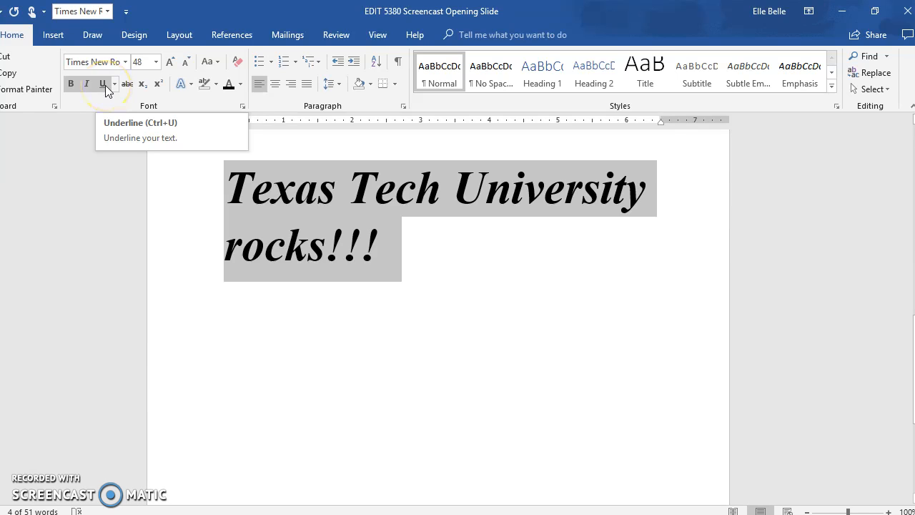
click(104, 84)
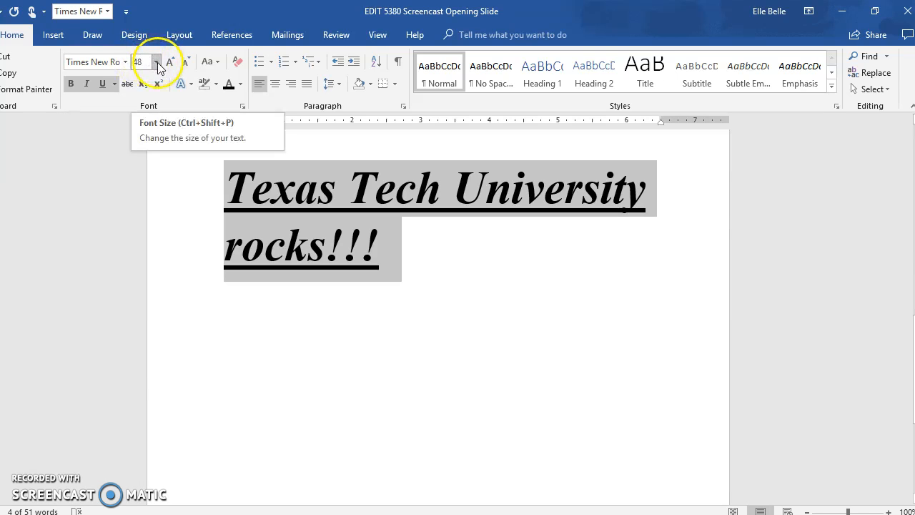
Remove the underline, italic and bold formatting from the selected sentence.
click(101, 84)
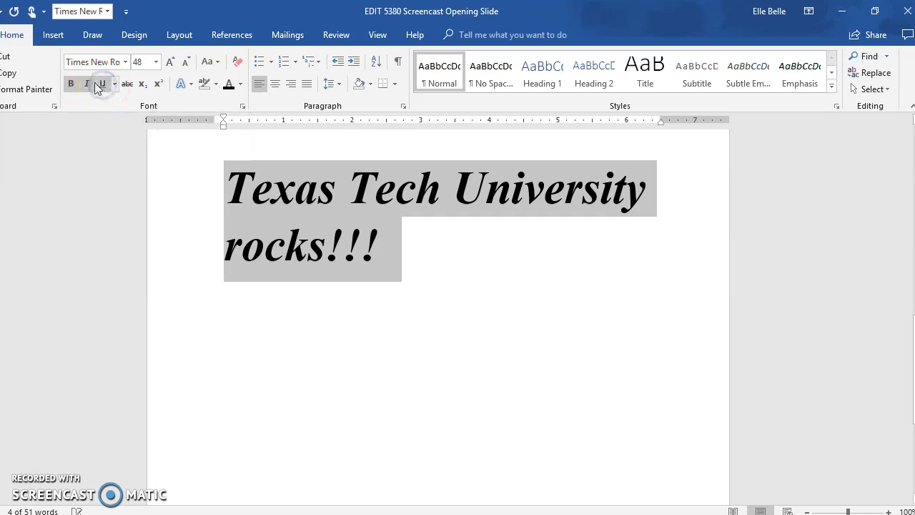
click(87, 84)
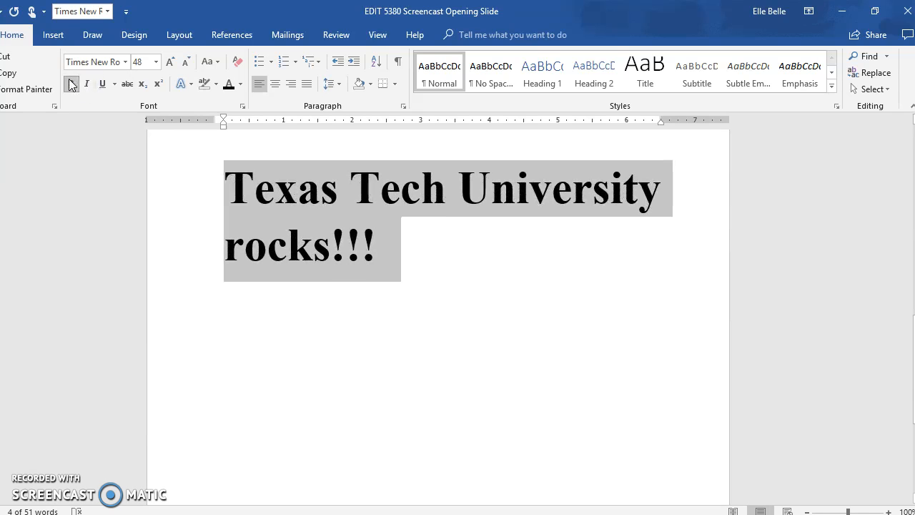
click(70, 83)
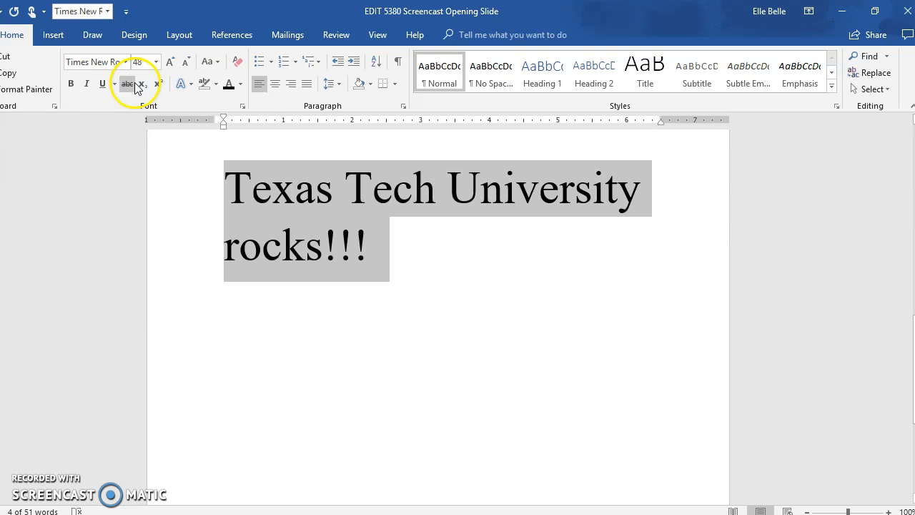
Preview text highlight colours such as green, turquoise and yellow on the sentence, and choose No Color.
click(217, 83)
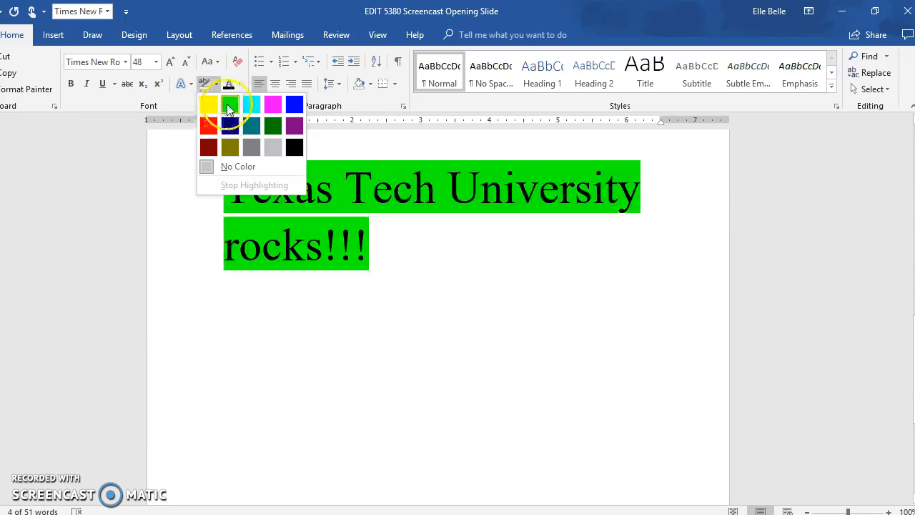
click(229, 105)
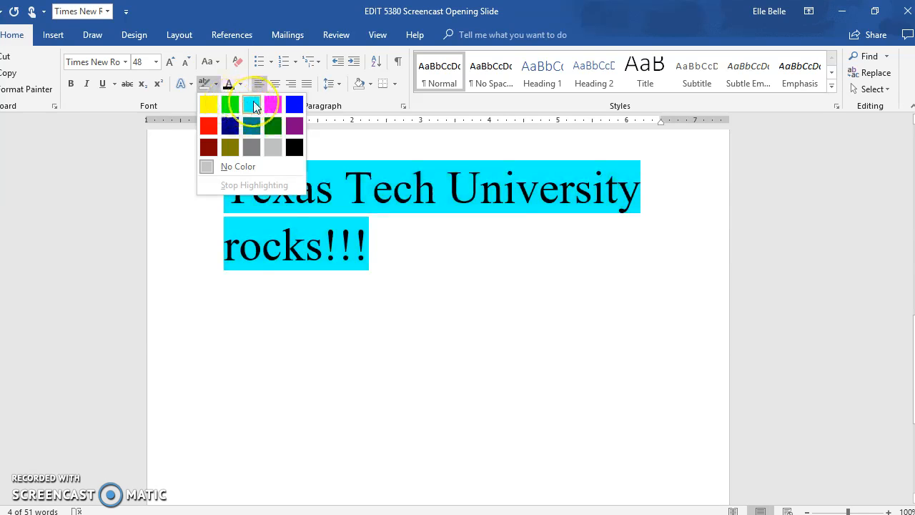
click(295, 128)
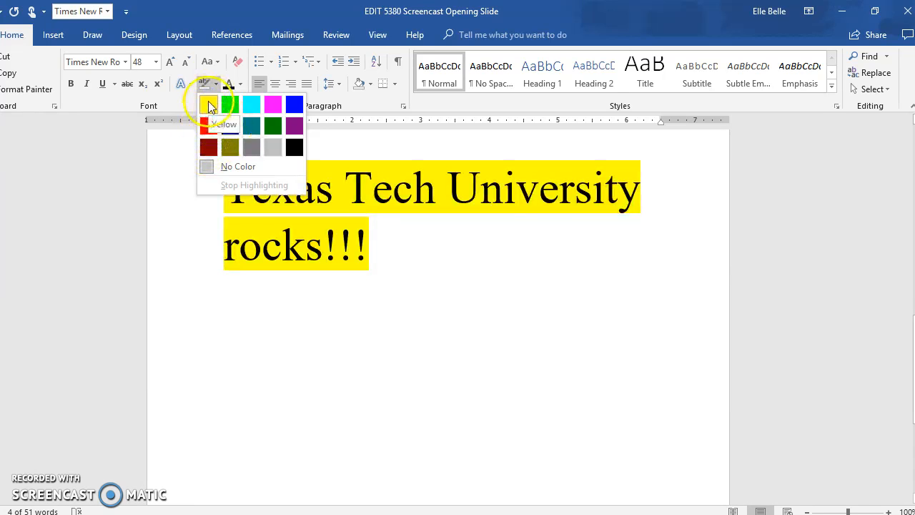
click(238, 167)
key(Right)
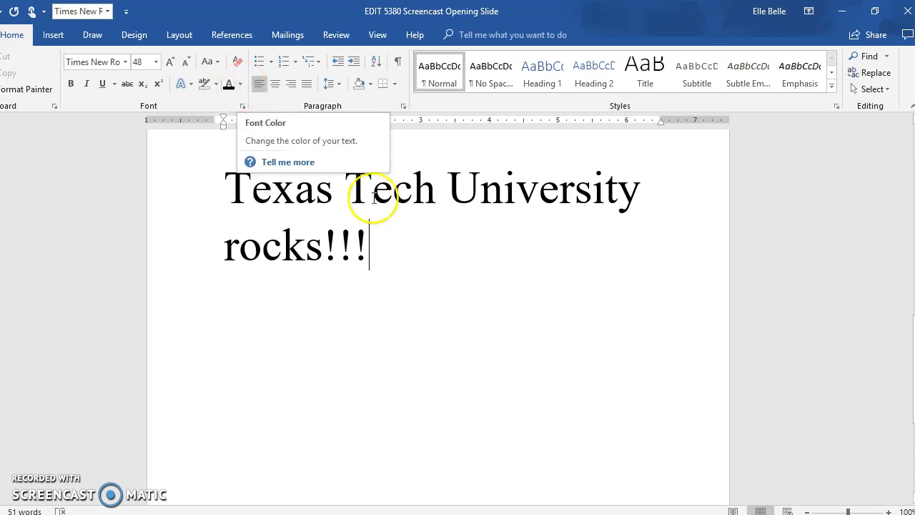
Change the font colour of the sentence "Texas Tech University rocks!!!" to the standard red.
drag(223, 175, 406, 278)
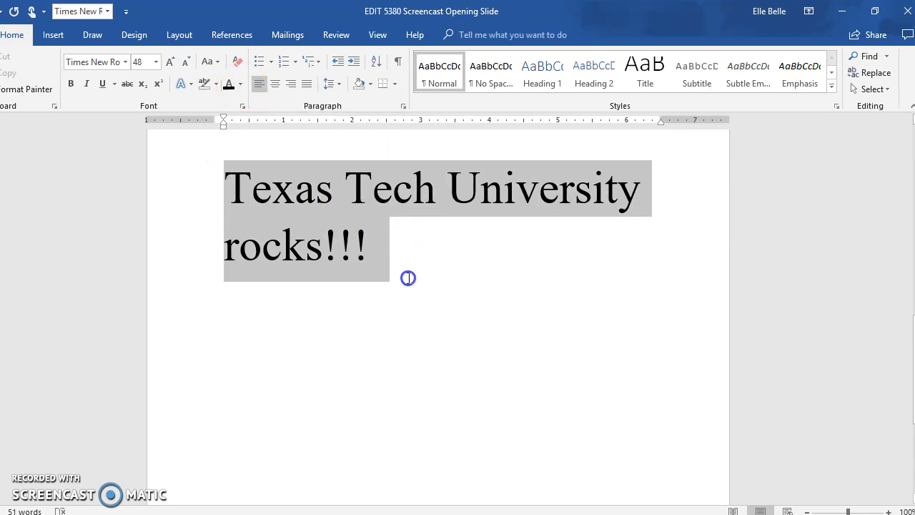
click(242, 84)
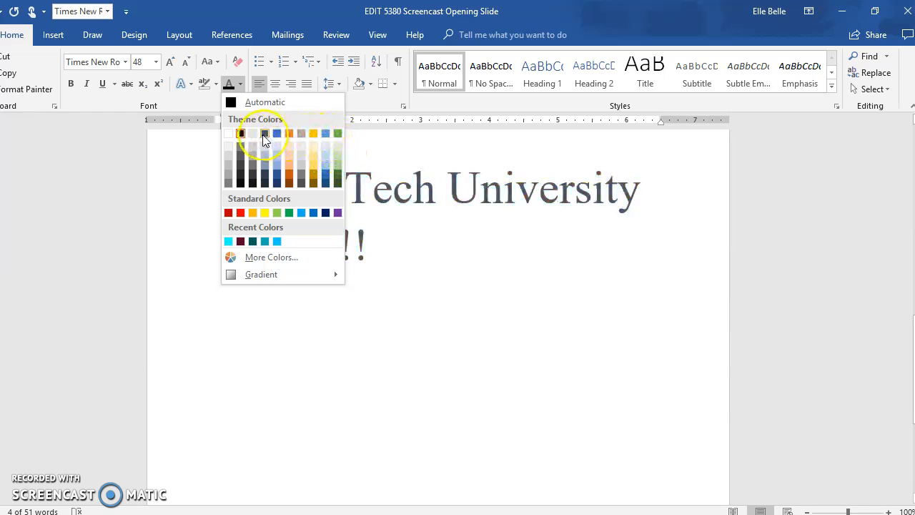
click(241, 212)
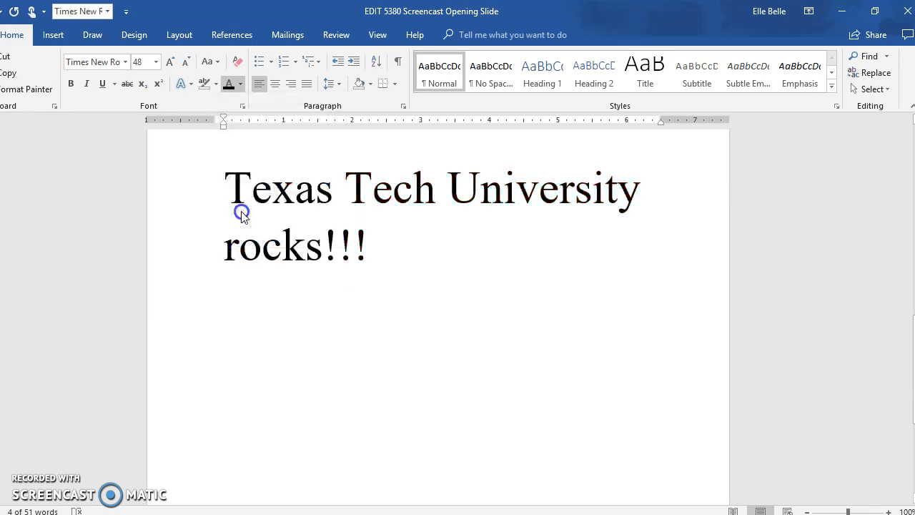
click(441, 244)
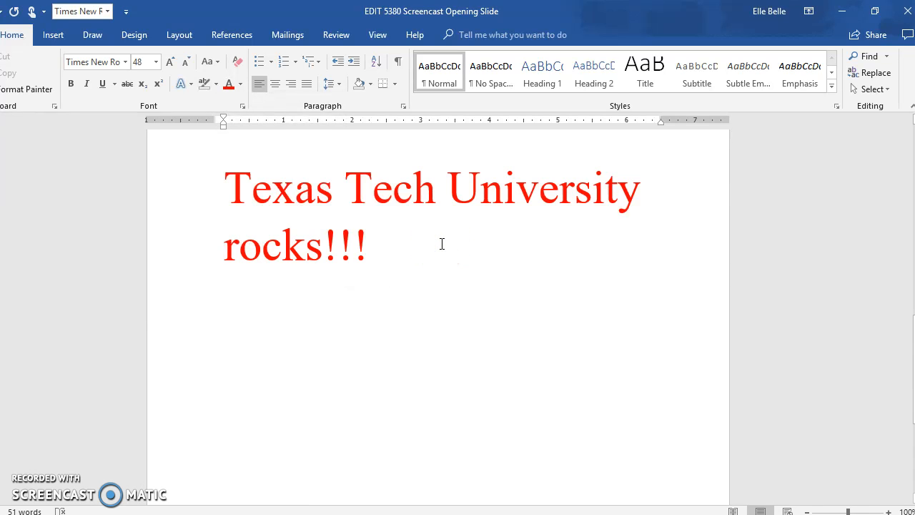
Make the whole red sentence "Texas Tech University rocks!!!" bold.
drag(211, 183, 375, 257)
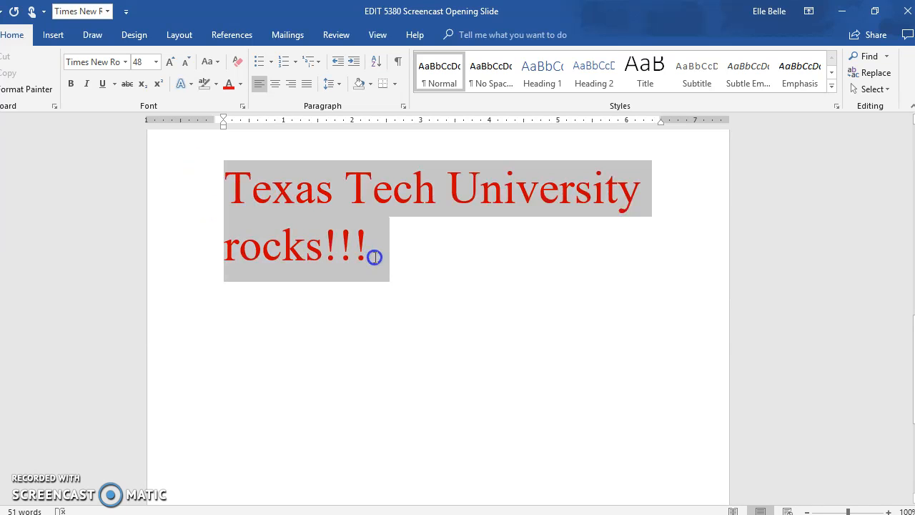
click(71, 83)
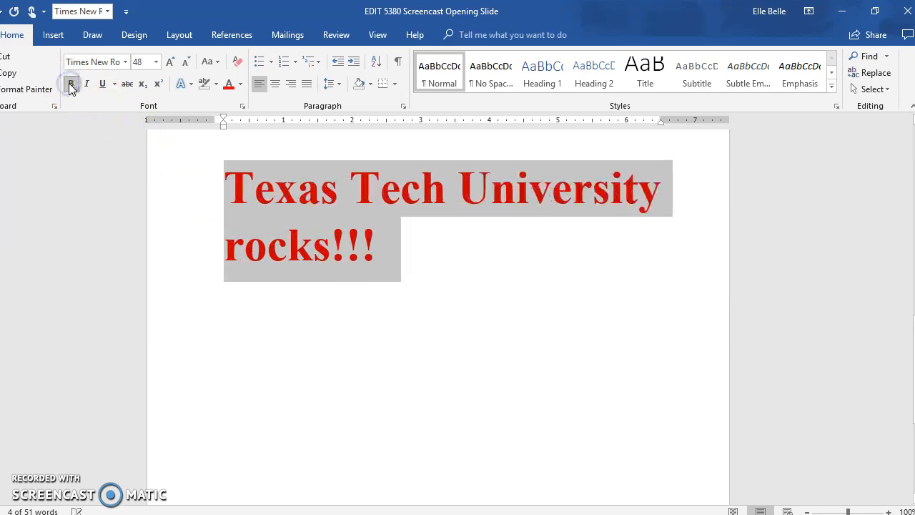
click(440, 274)
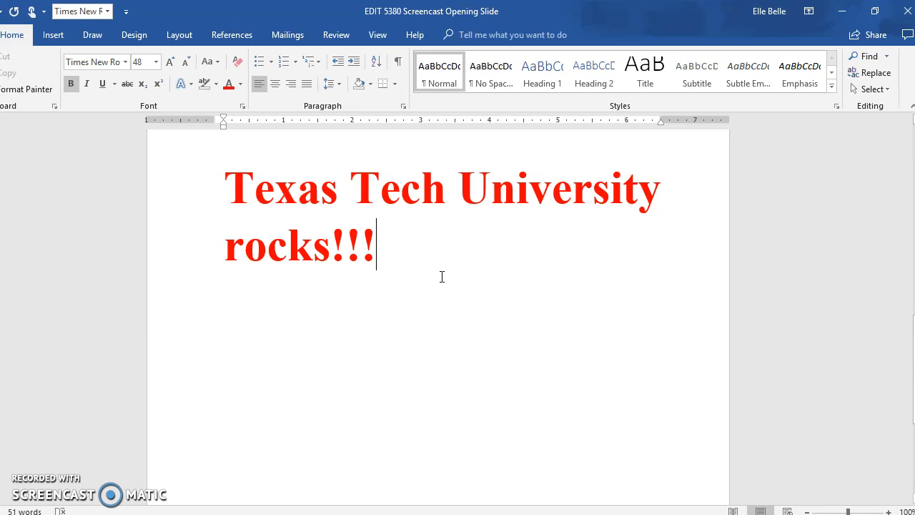
Recolour the bold sentence with a bright turquoise picked from the additional standard font colours.
triple_click(306, 211)
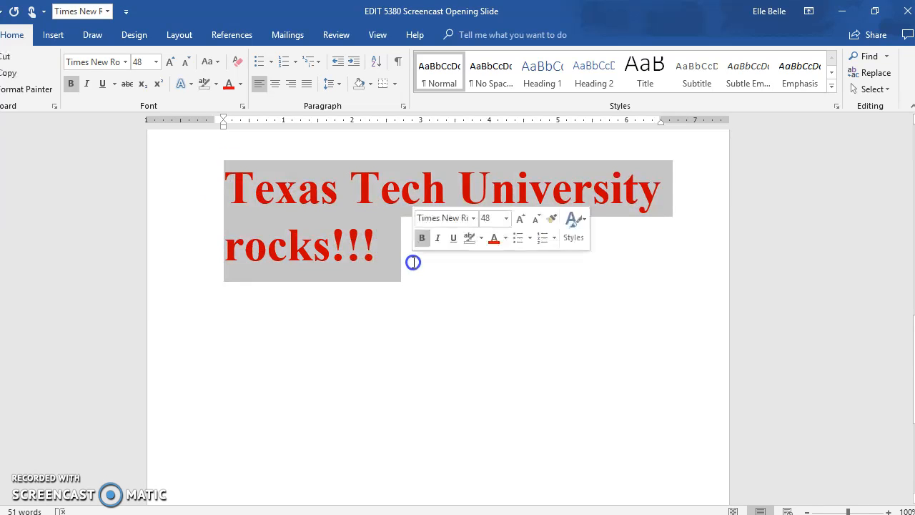
click(240, 83)
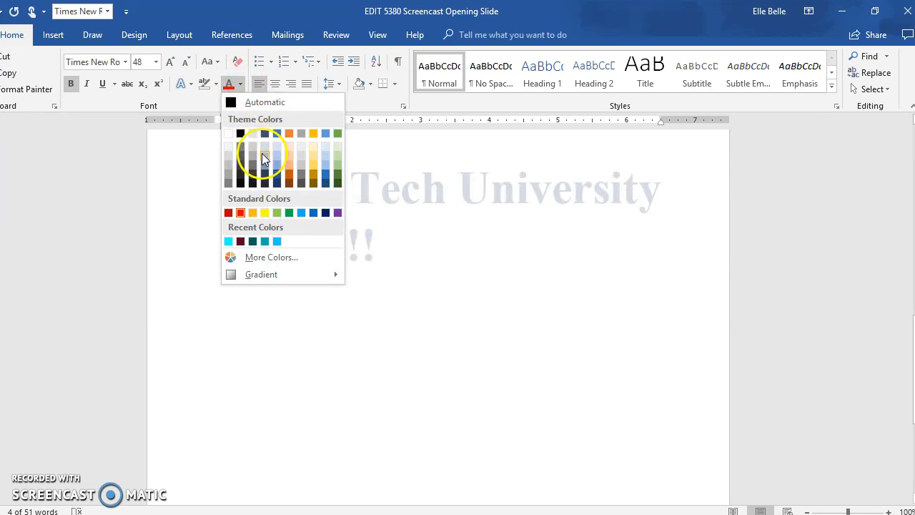
click(262, 257)
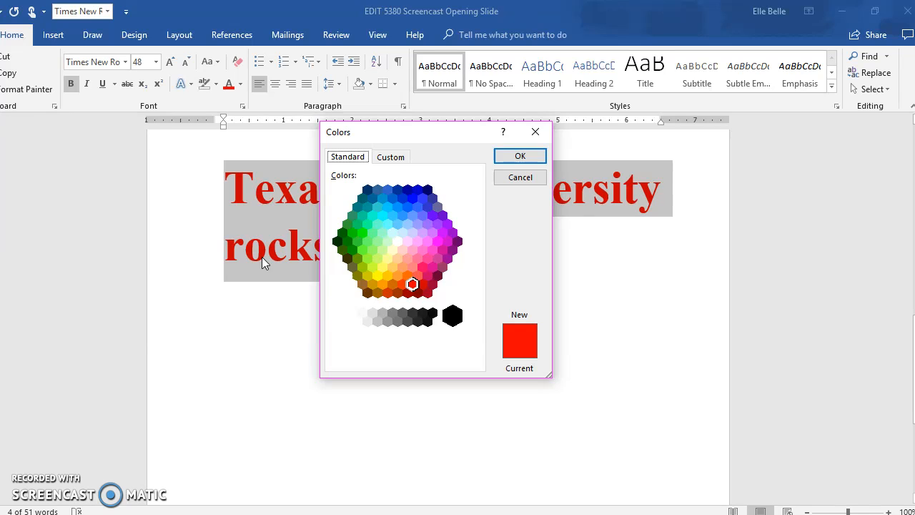
click(383, 215)
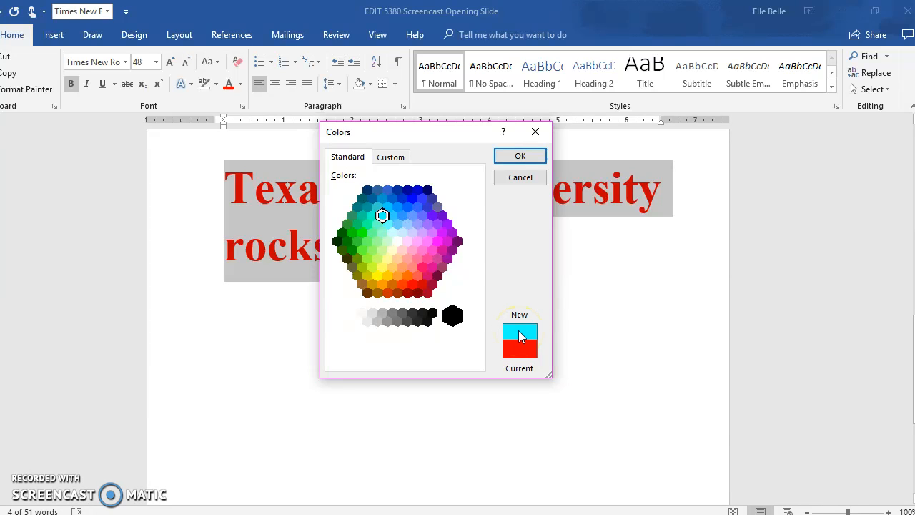
click(518, 157)
click(473, 270)
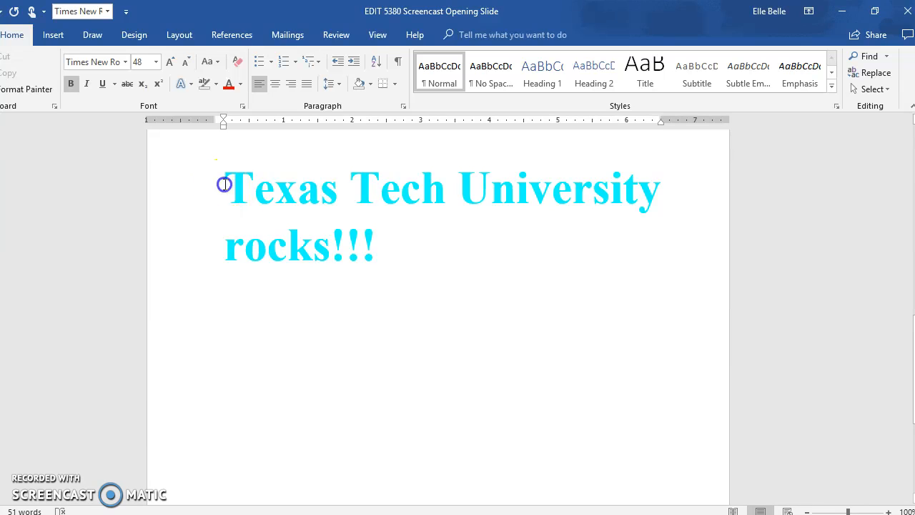
Set the font colour of the turquoise sentence to the black theme colour.
drag(223, 179, 434, 296)
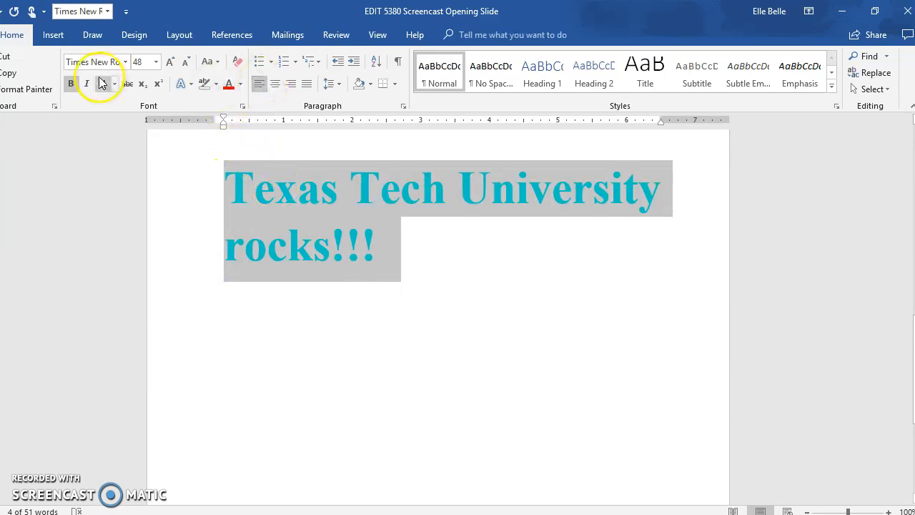
click(241, 84)
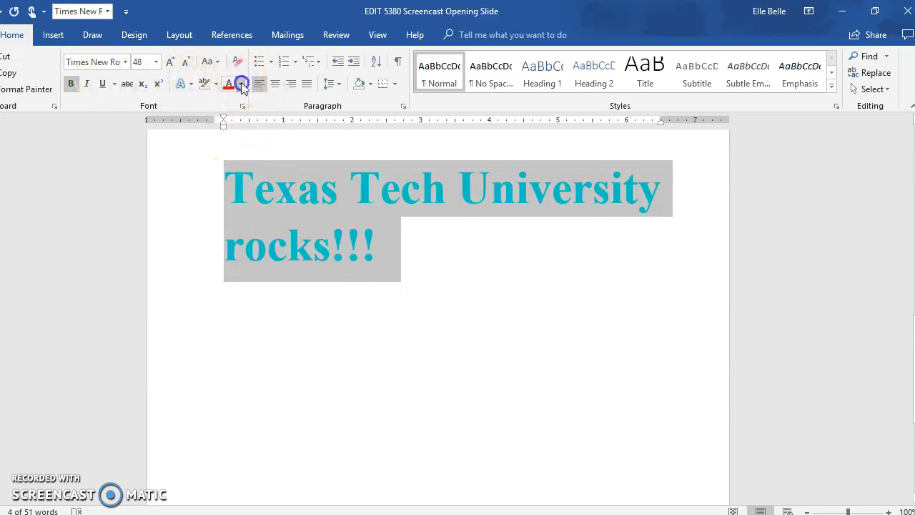
click(240, 133)
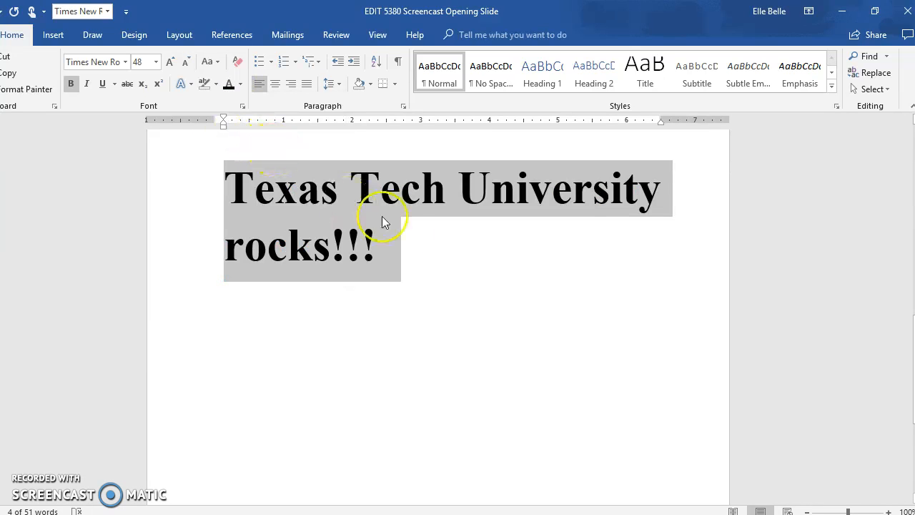
click(416, 240)
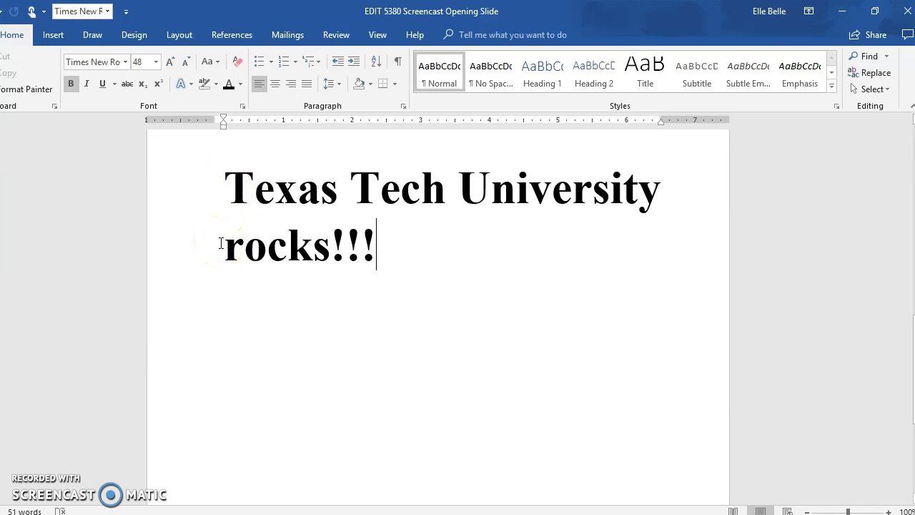
Try centre alignment and right alignment on the sentence "Texas Tech University rocks!!!".
drag(219, 183, 406, 252)
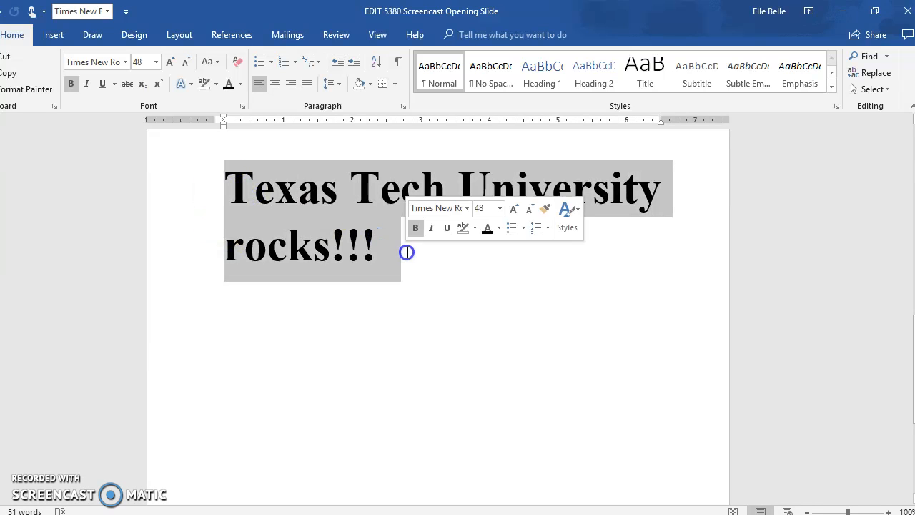
click(275, 84)
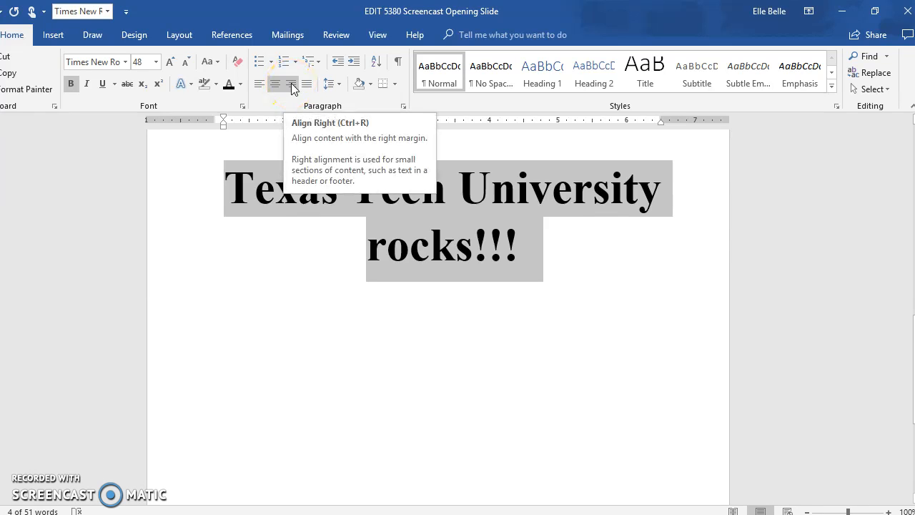
click(290, 85)
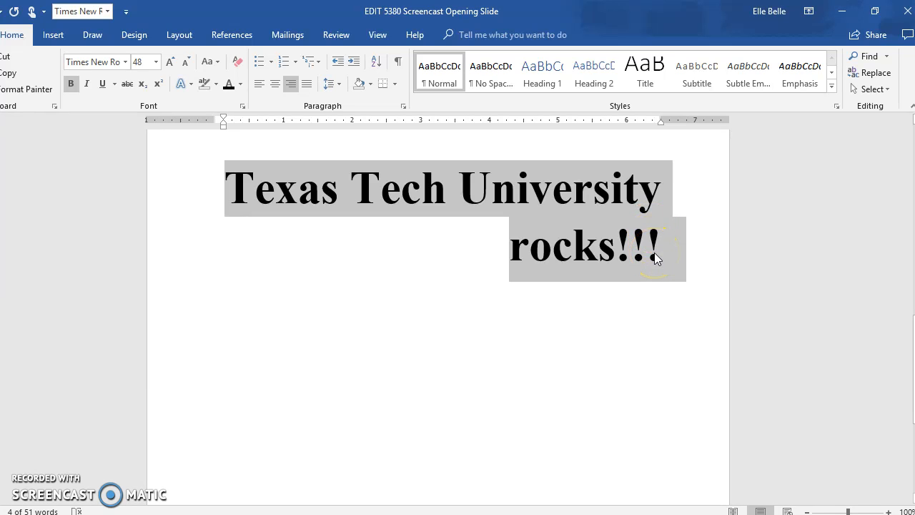
Centre the right-aligned sentence on the page and deselect it.
click(275, 85)
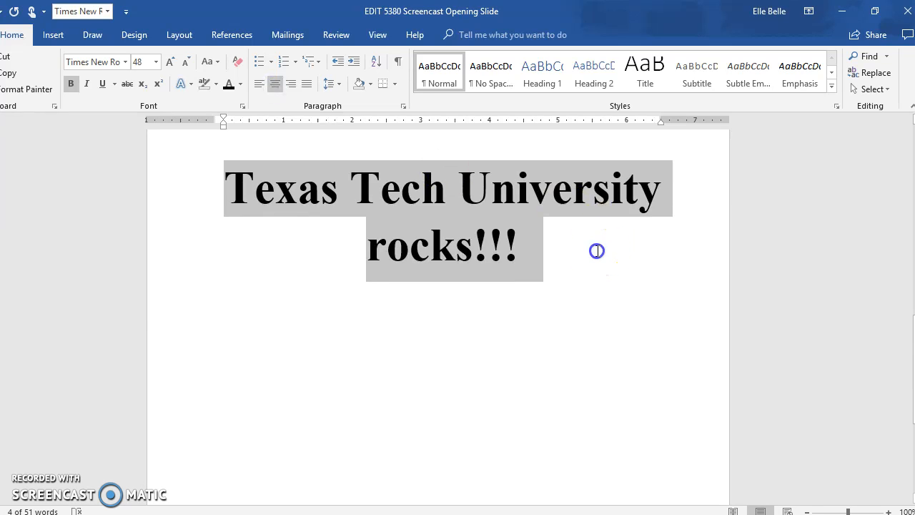
click(597, 250)
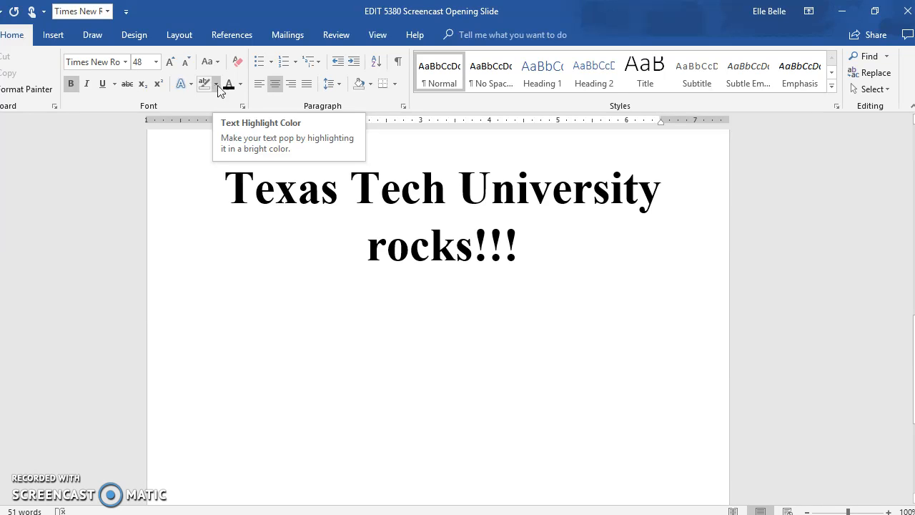
click(276, 85)
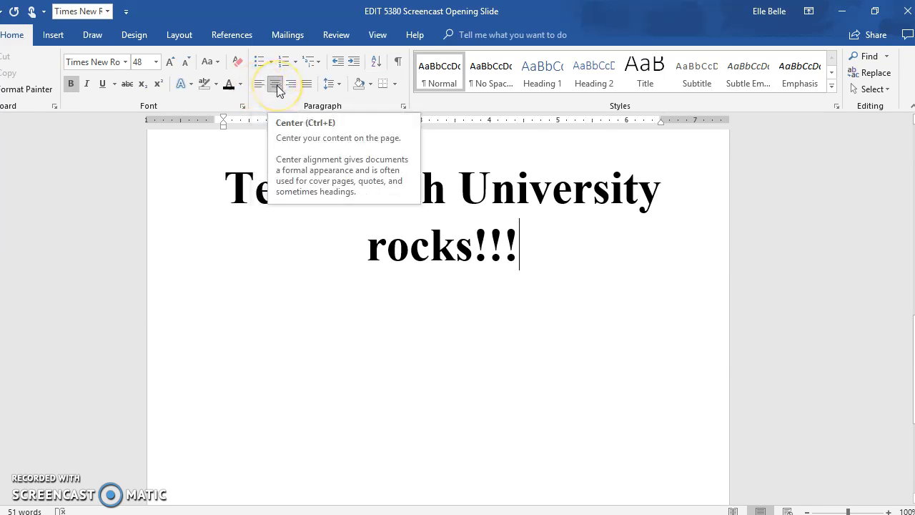